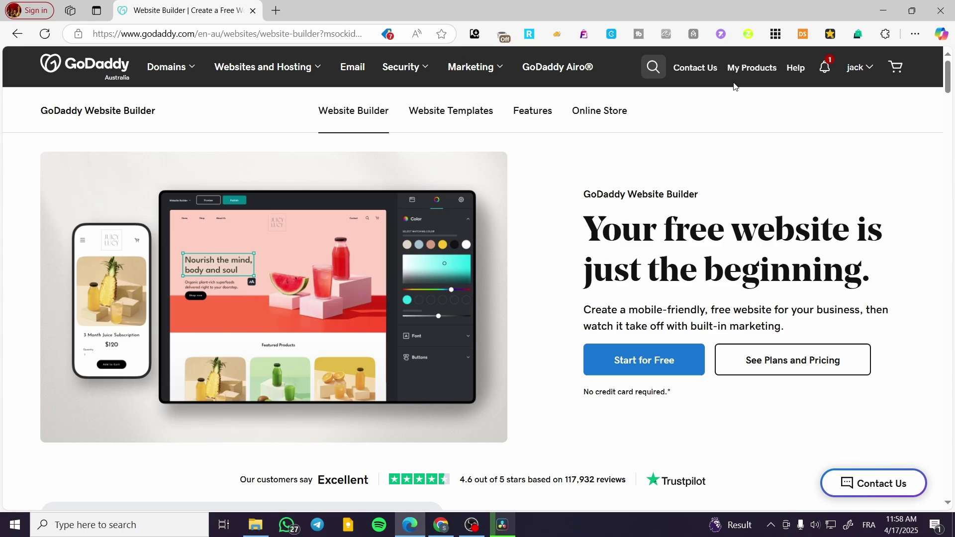
# Step: Go to the account's My Products page listing its websites
pyautogui.click(871, 68)
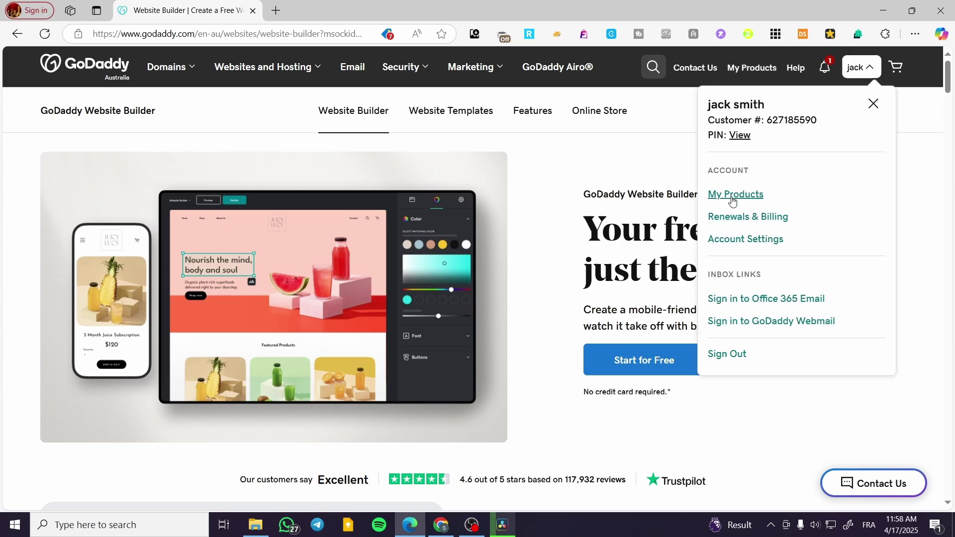
pyautogui.click(733, 199)
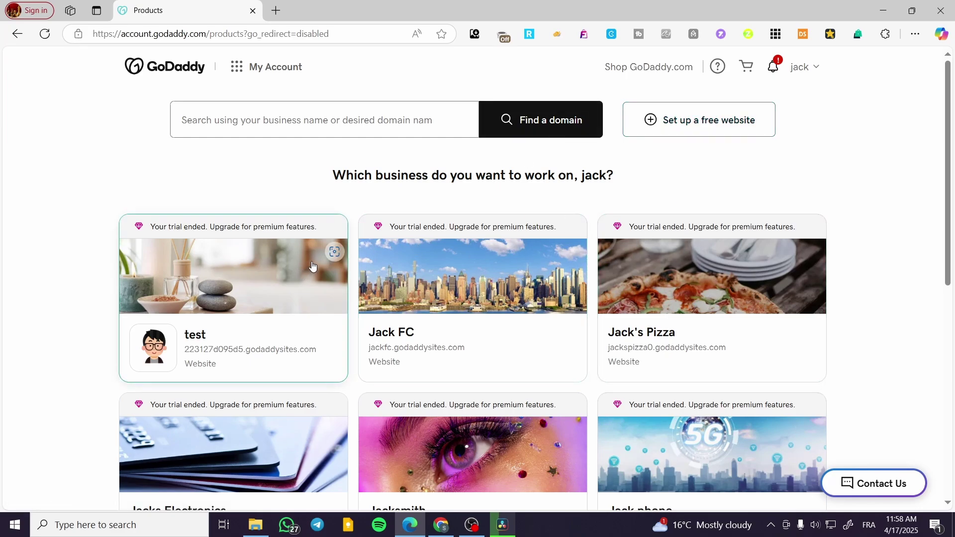
# Step: Open the 'test' site's Website dashboard, showing it as a draft on godaddysites.com
pyautogui.click(283, 273)
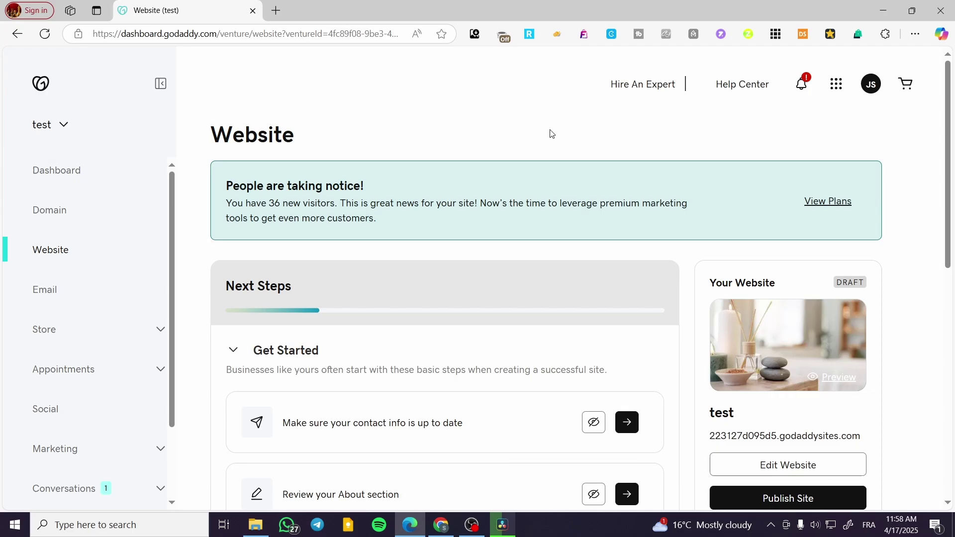
pyautogui.scroll(-1, 756, 159)
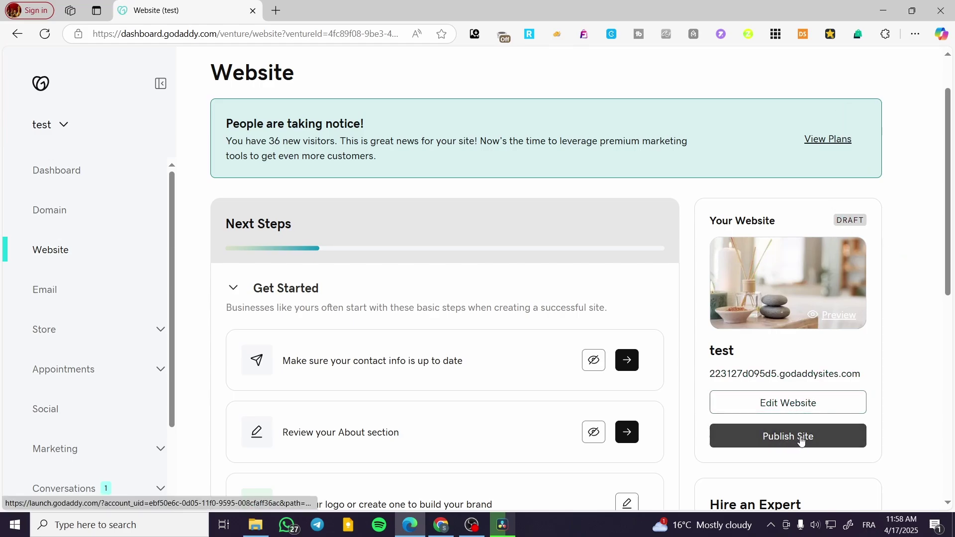
# Step: Open the test site in the editor and show the header section's Layout options
pyautogui.click(800, 403)
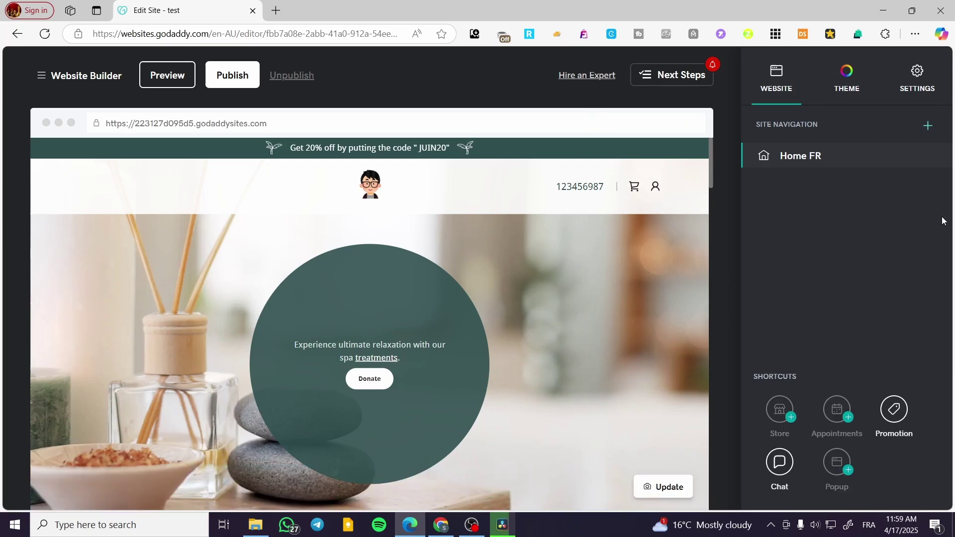
pyautogui.scroll(-3, 547, 244)
pyautogui.click(564, 243)
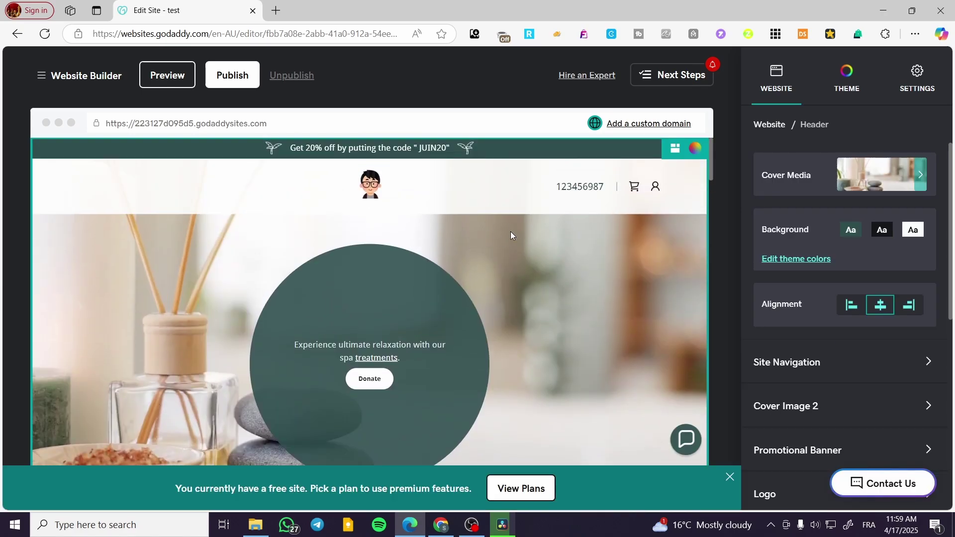
pyautogui.click(675, 151)
# Step: Try orange, grey and teal on the header, then set a custom white colour
pyautogui.click(266, 301)
pyautogui.click(694, 149)
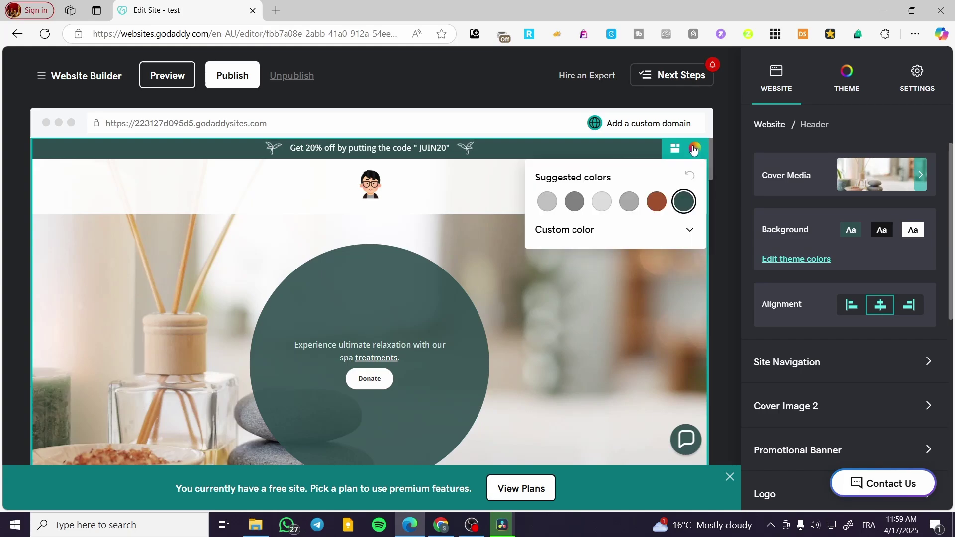
pyautogui.click(660, 206)
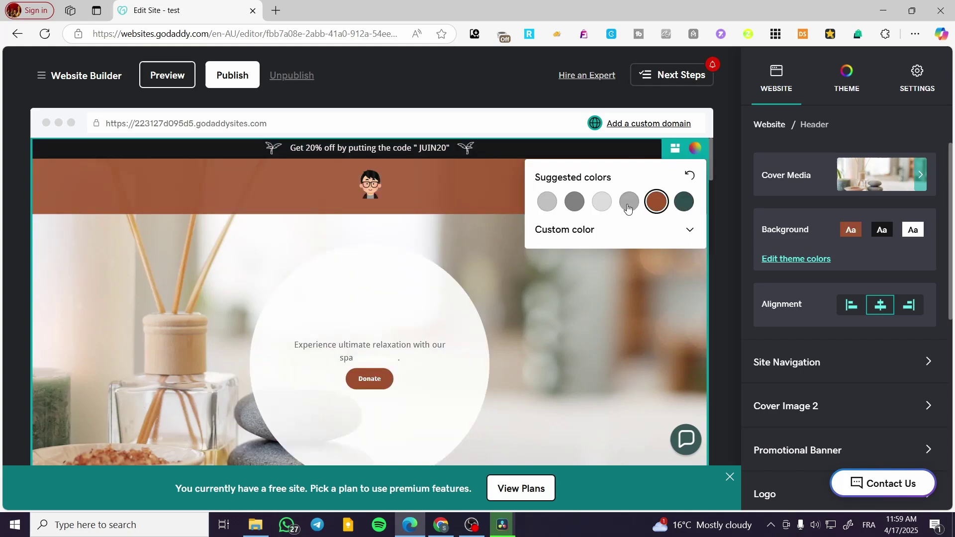
pyautogui.click(628, 204)
pyautogui.click(684, 202)
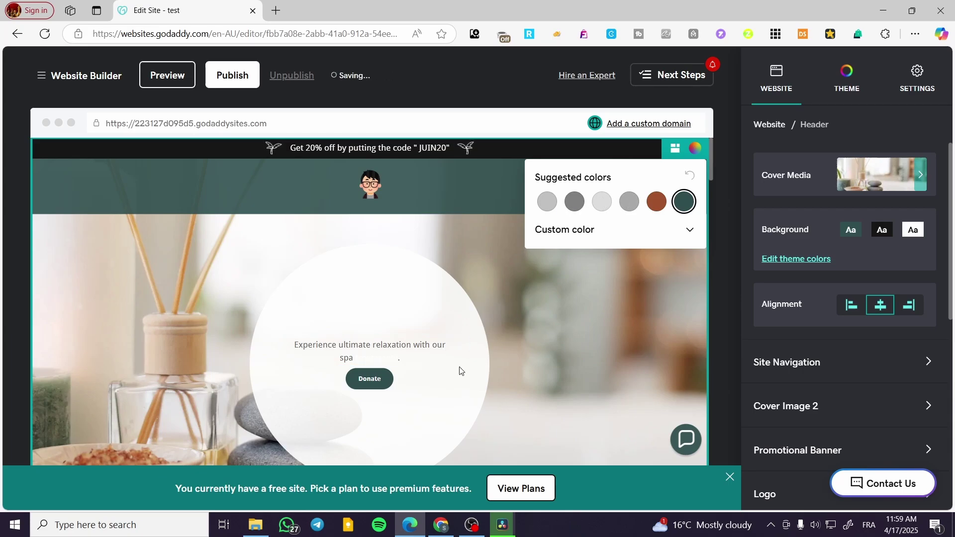
pyautogui.click(506, 321)
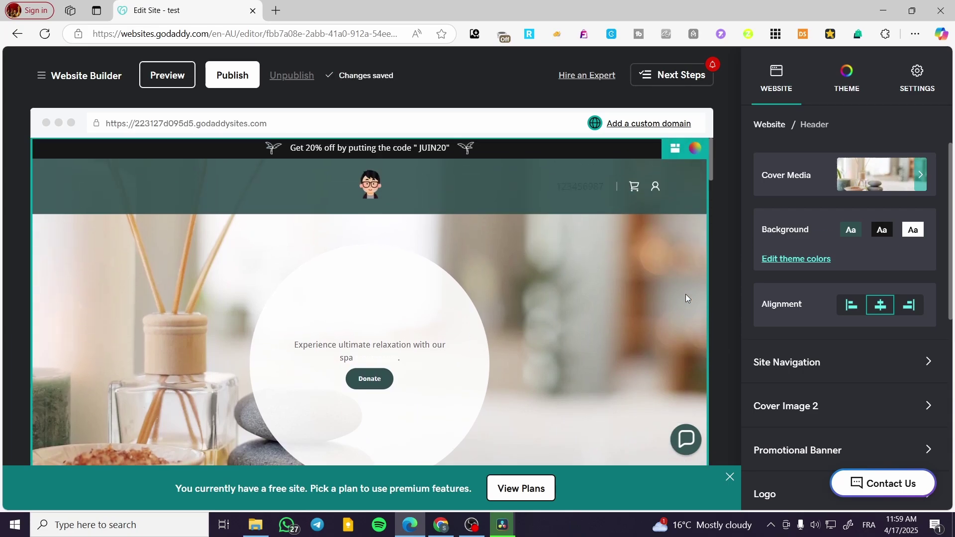
pyautogui.click(695, 150)
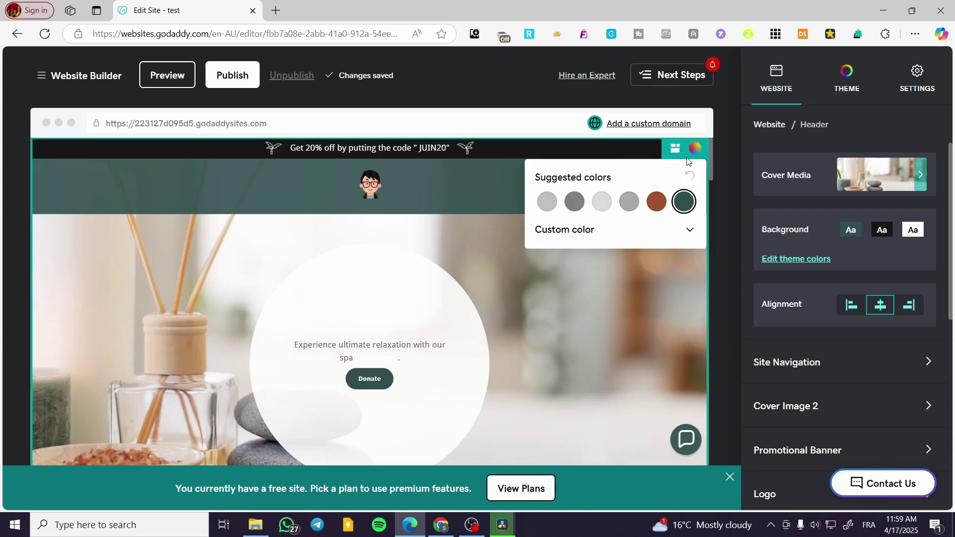
pyautogui.click(690, 229)
pyautogui.moveTo(560, 253); pyautogui.dragTo(539, 252)
pyautogui.click(479, 243)
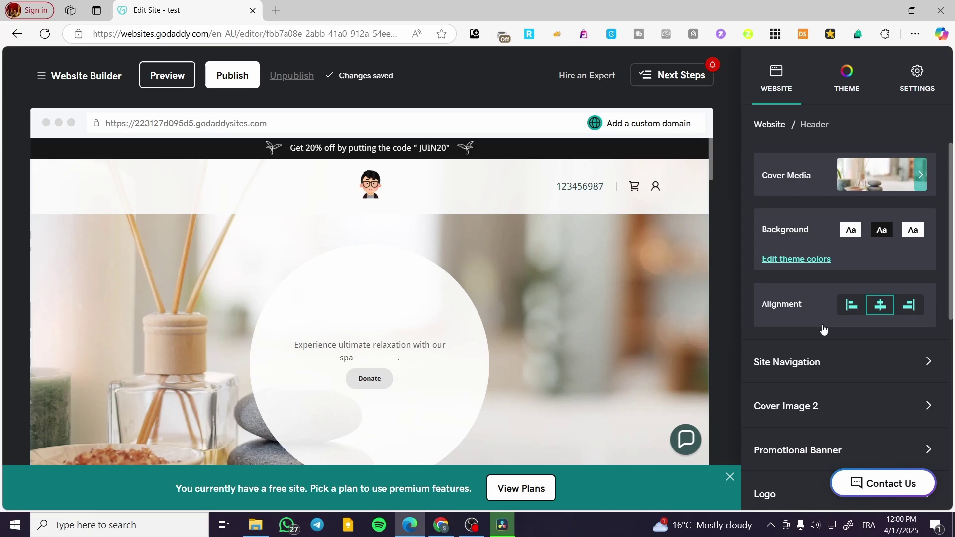
# Step: Try adding a page from Site Navigation, meet the premium prompt, and return to the Home FR page list
pyautogui.scroll(-2, 468, 332)
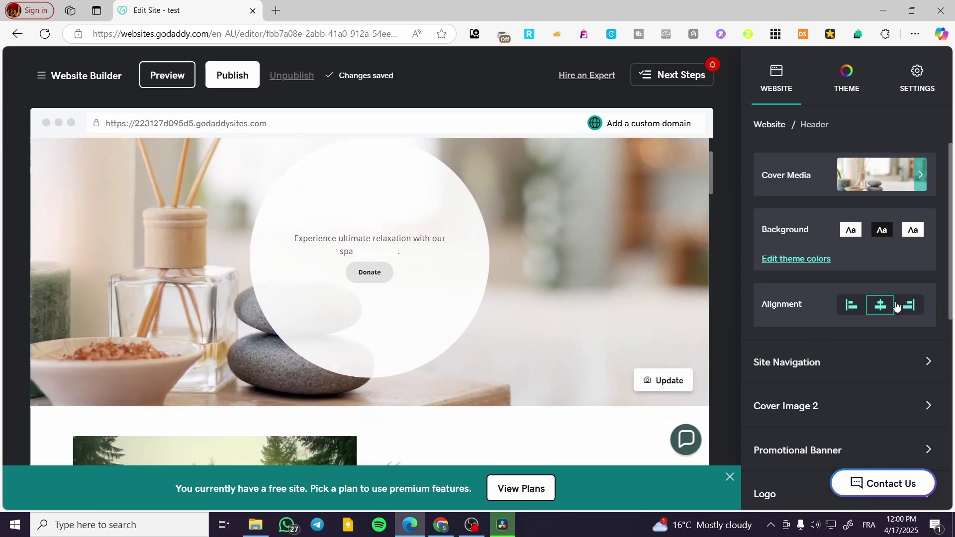
pyautogui.scroll(-3, 827, 301)
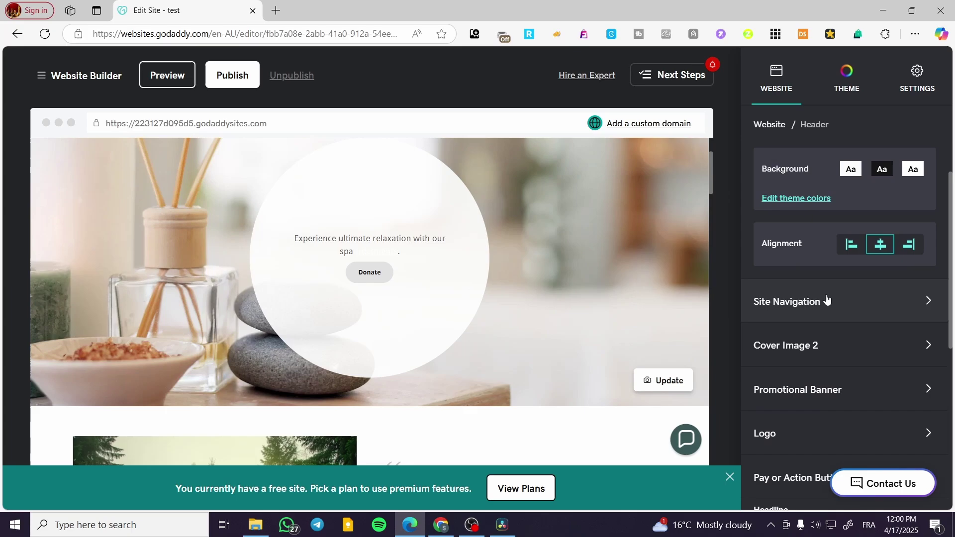
pyautogui.scroll(2, 610, 274)
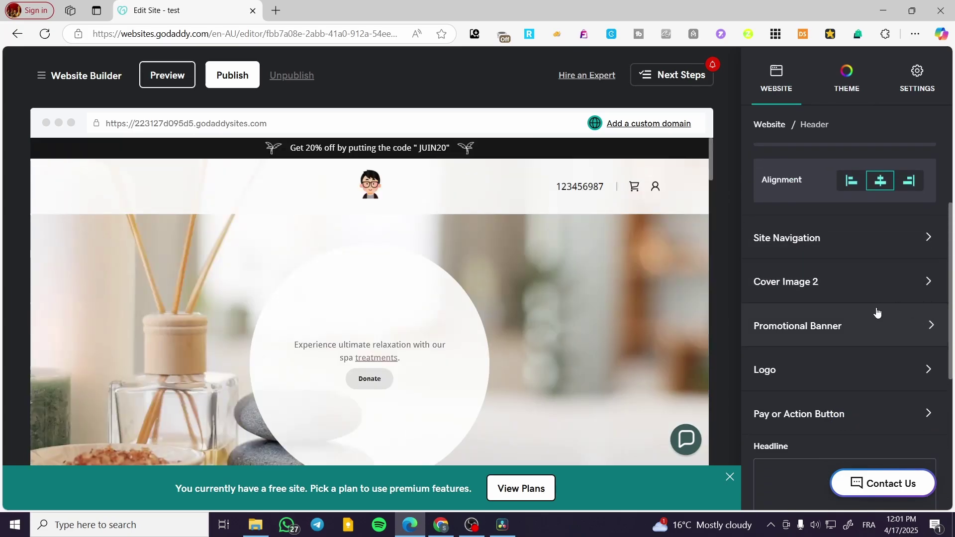
pyautogui.click(884, 240)
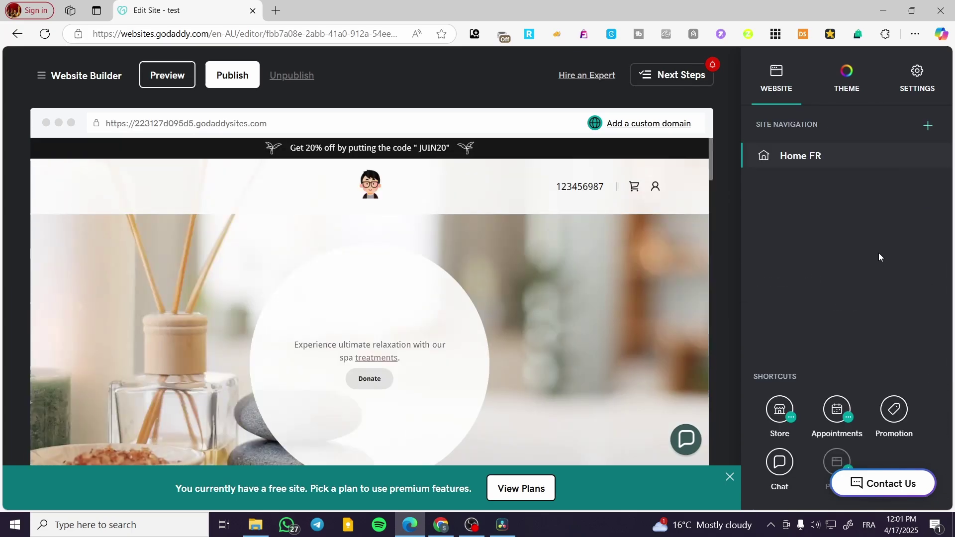
pyautogui.click(929, 126)
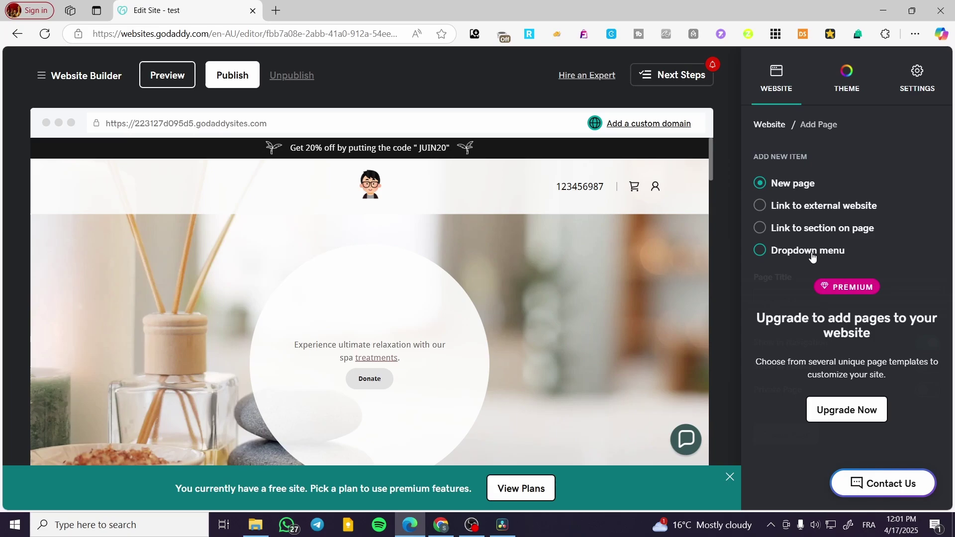
pyautogui.click(779, 75)
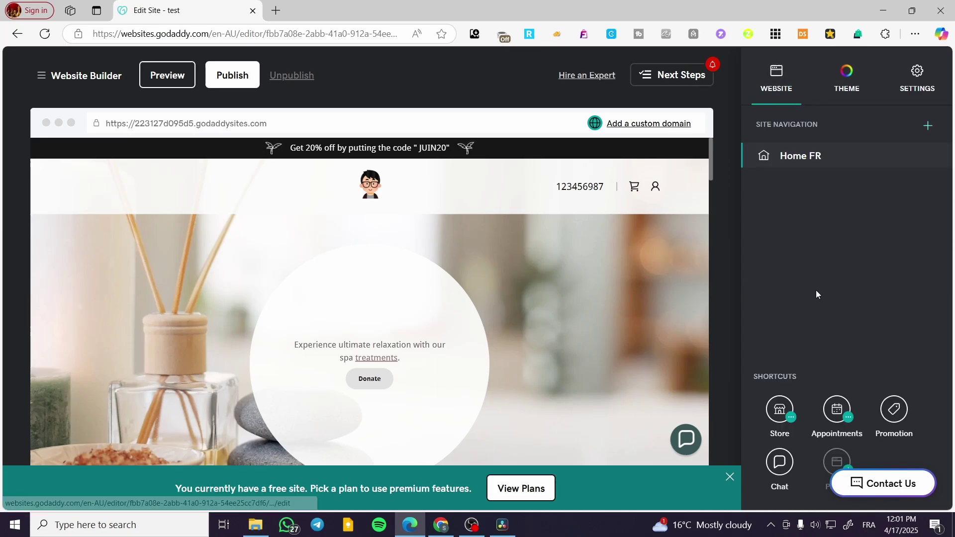
pyautogui.scroll(-3, 705, 343)
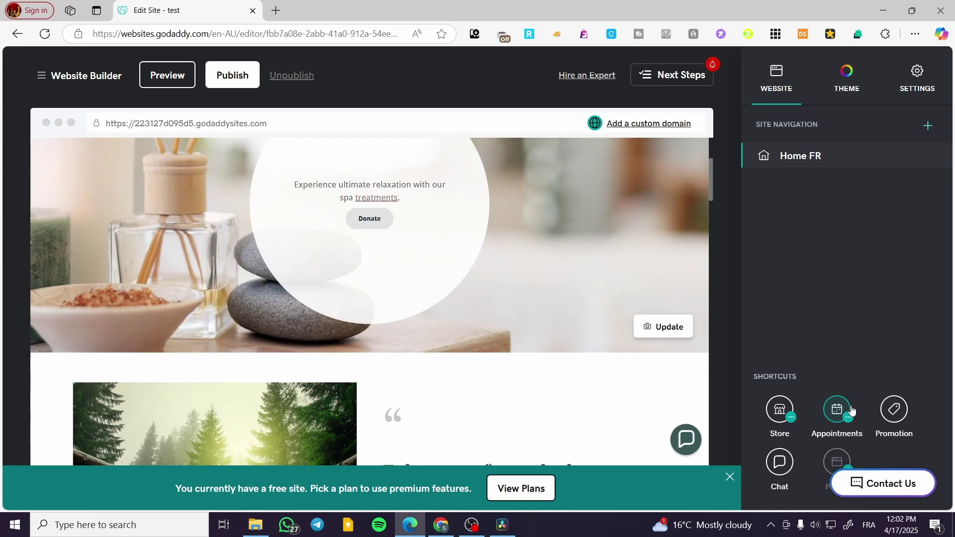
# Step: Open the chat feature setup and close it again
pyautogui.click(781, 462)
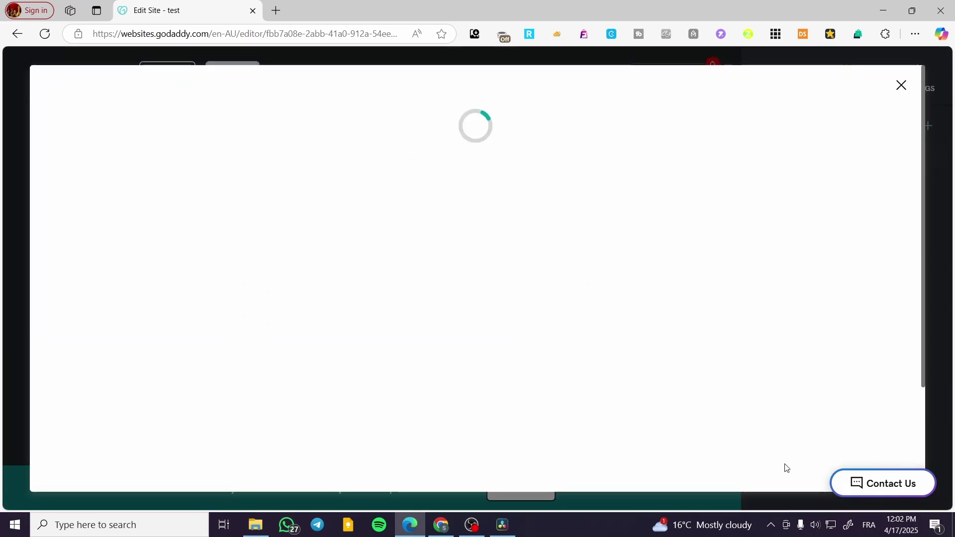
pyautogui.click(902, 88)
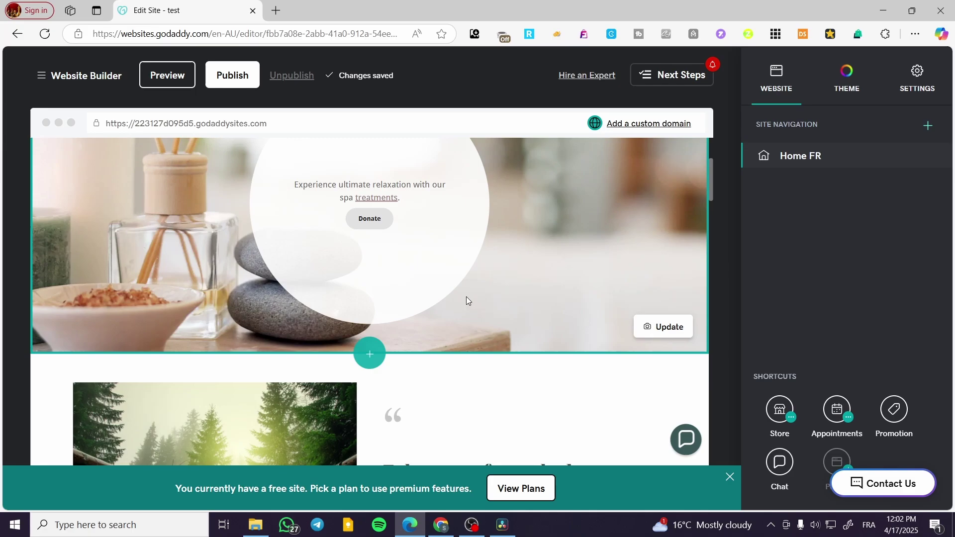
pyautogui.scroll(-4, 467, 297)
pyautogui.scroll(4, 426, 318)
# Step: Add a Blog section with the slideshow-of-cards layout below the cover
pyautogui.click(366, 357)
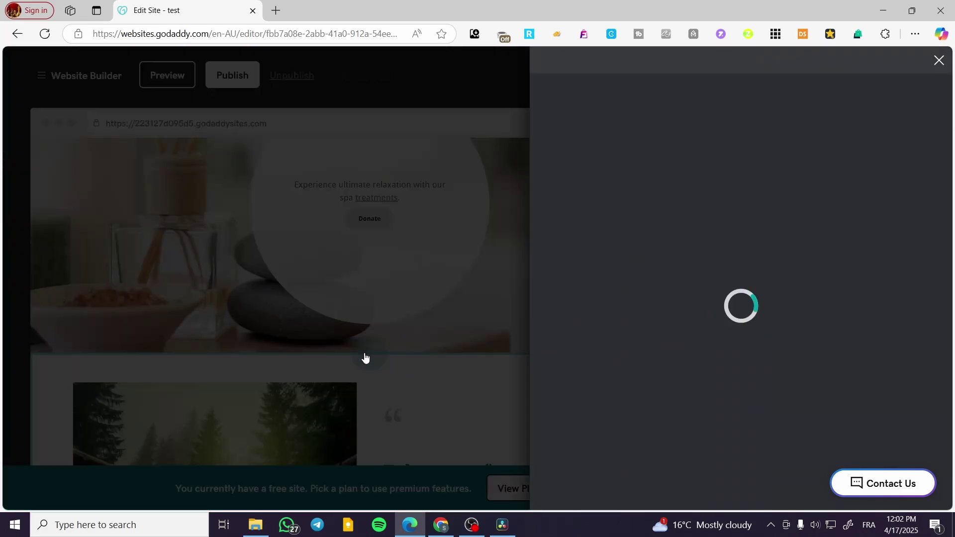
pyautogui.click(363, 362)
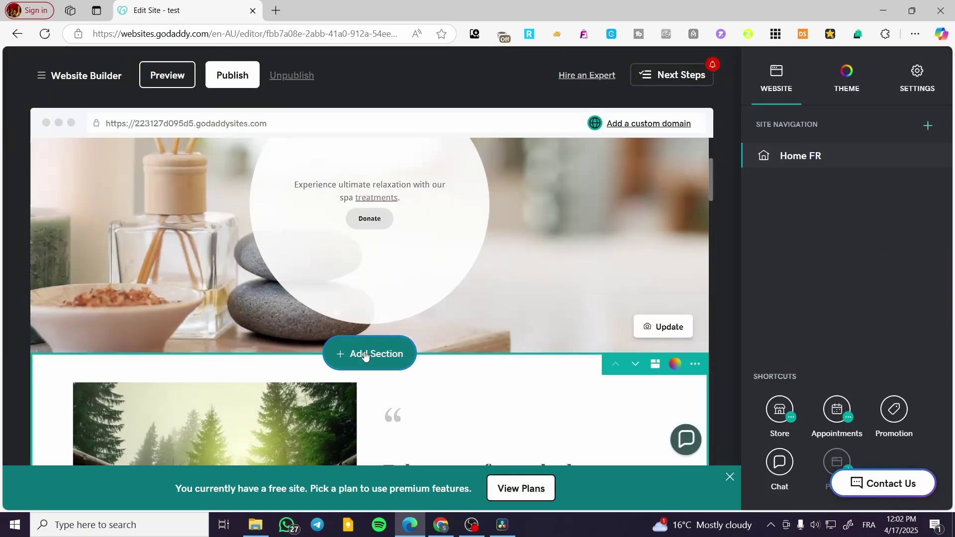
pyautogui.click(364, 356)
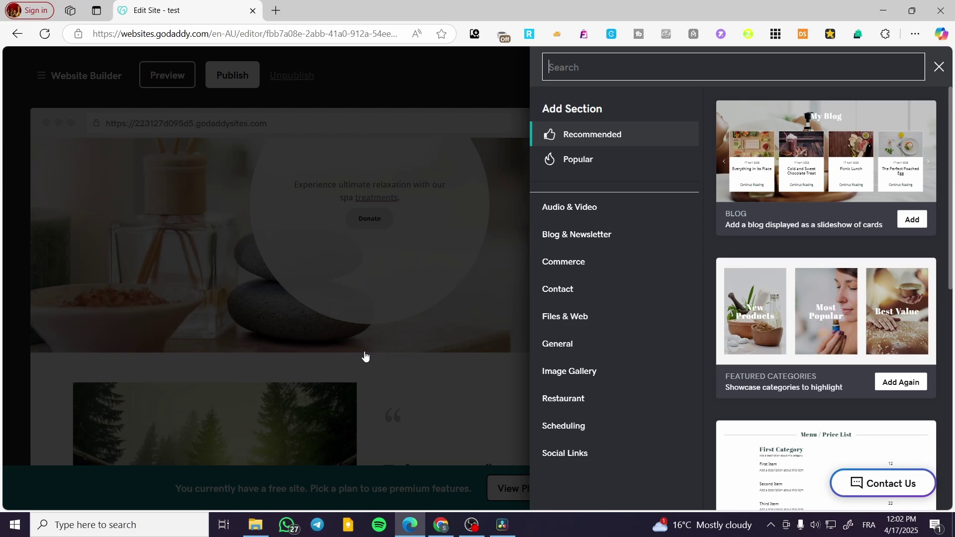
pyautogui.click(601, 232)
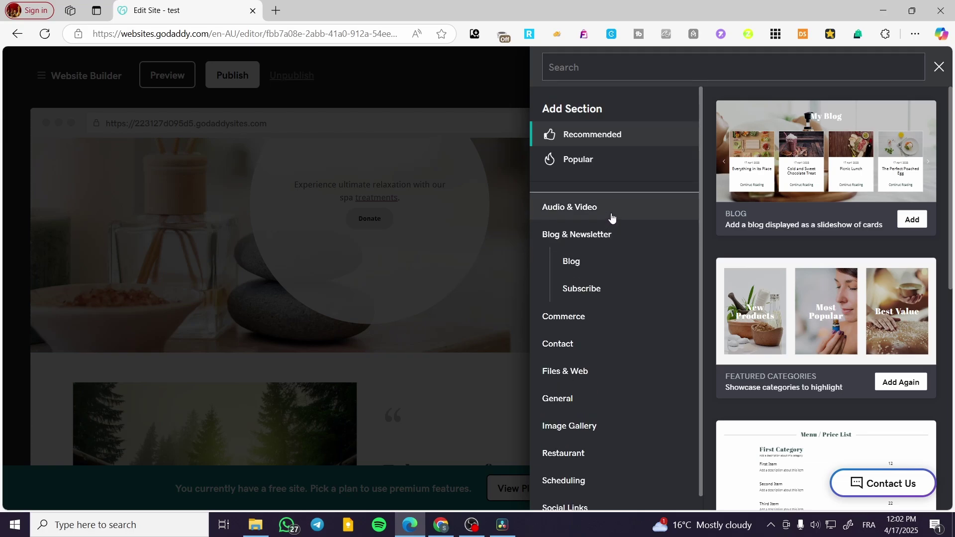
pyautogui.click(612, 218)
pyautogui.click(592, 215)
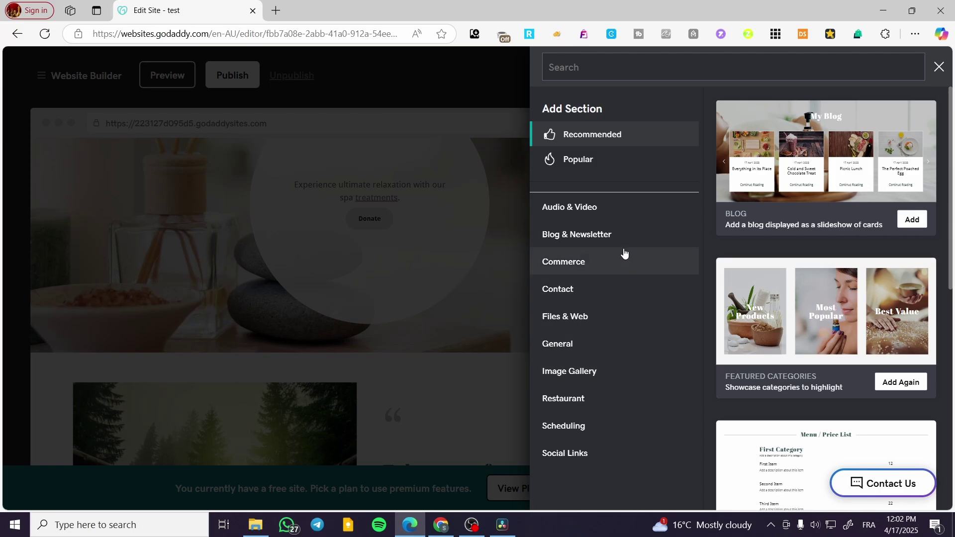
pyautogui.click(646, 242)
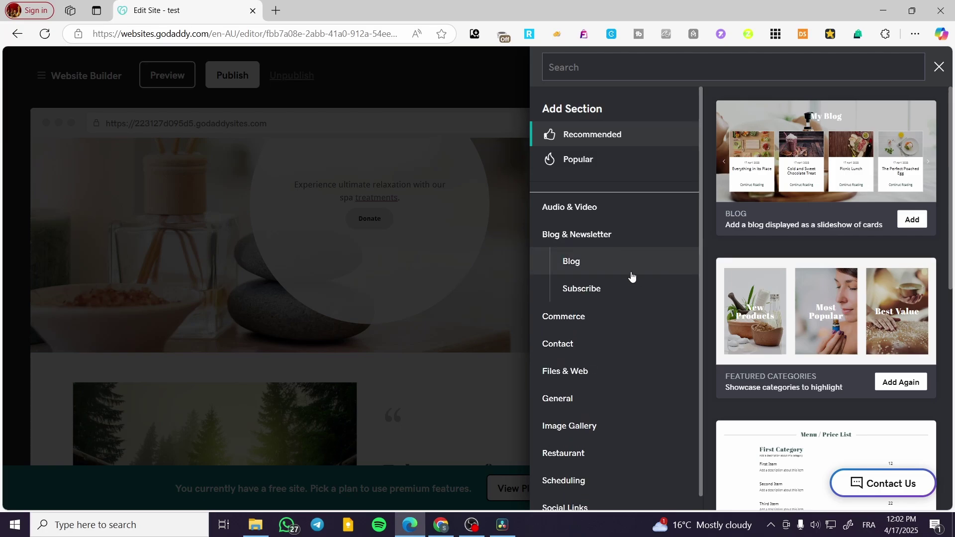
pyautogui.click(593, 271)
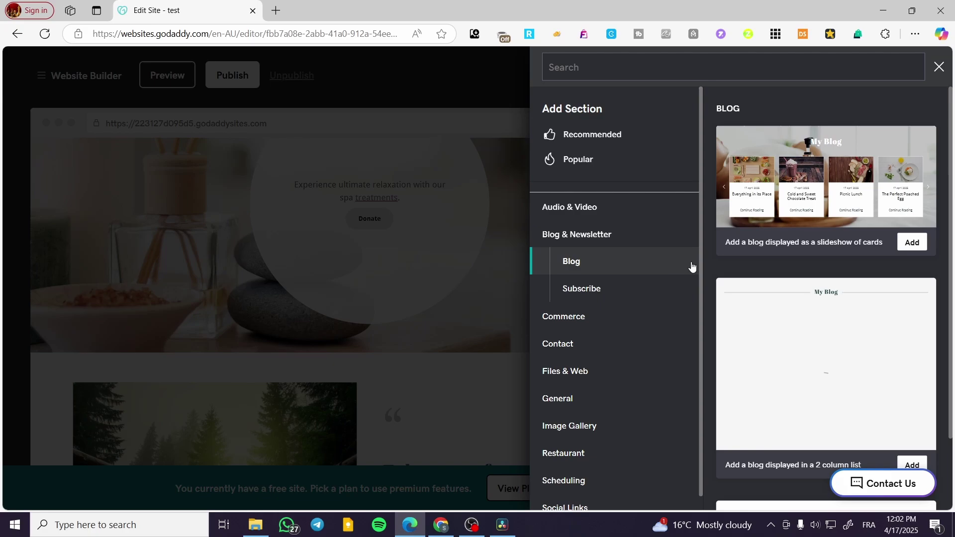
pyautogui.click(909, 241)
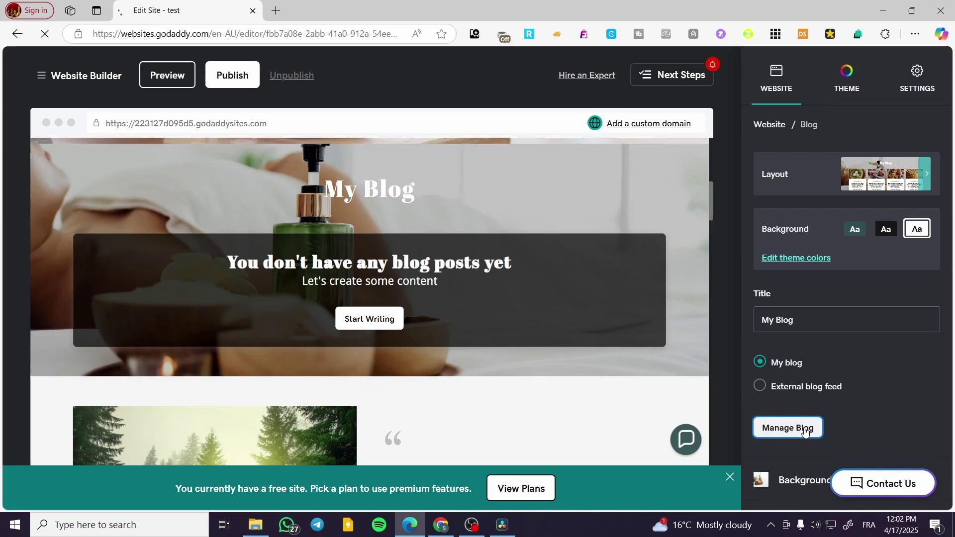
# Step: Edit the 'Take care of your body' quote text and keep it on Style 3
pyautogui.click(788, 428)
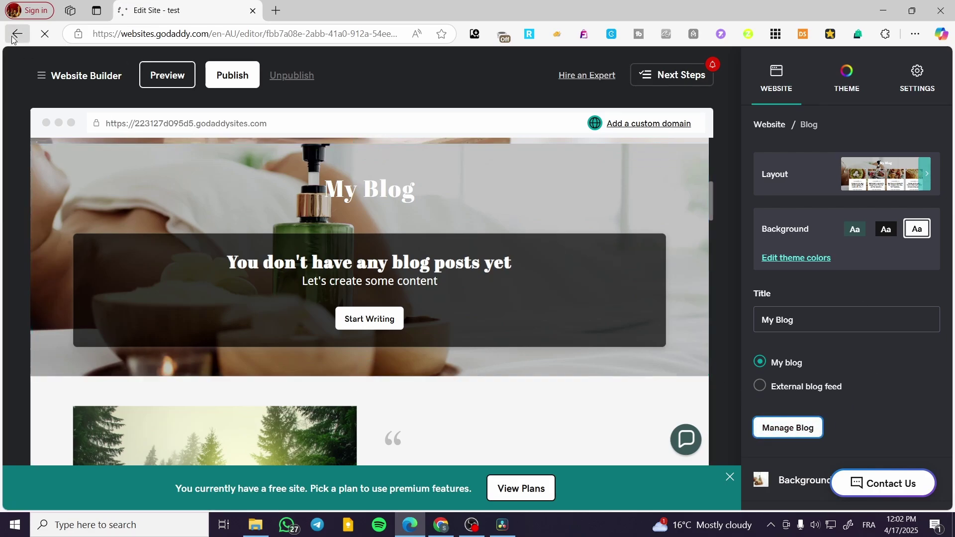
pyautogui.scroll(-5, 358, 224)
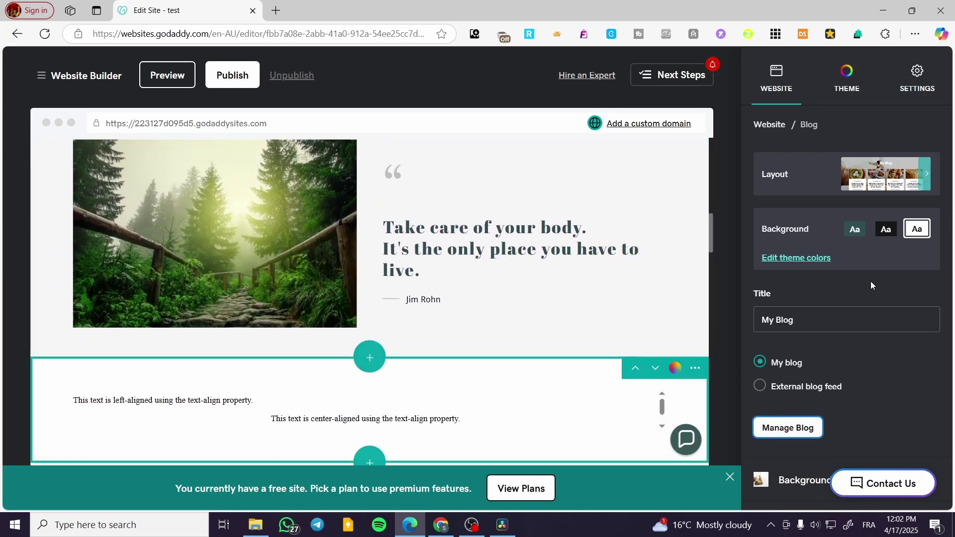
pyautogui.click(463, 236)
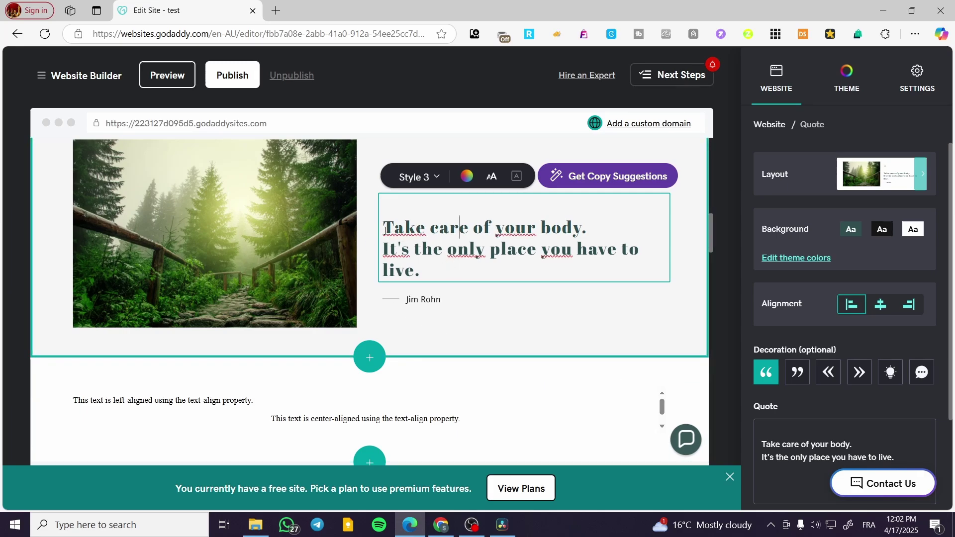
pyautogui.moveTo(387, 230); pyautogui.dragTo(437, 230)
pyautogui.click(433, 219)
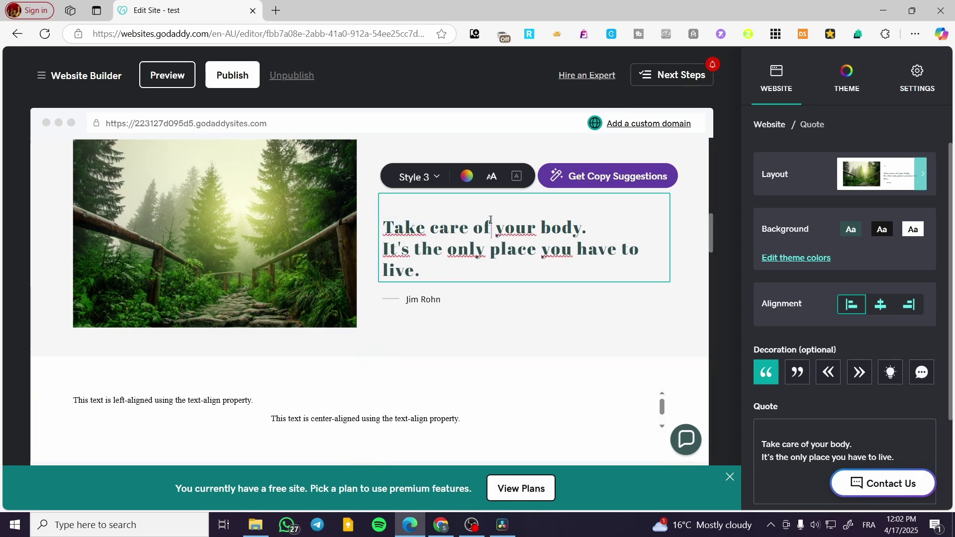
pyautogui.click(427, 189)
pyautogui.click(426, 184)
pyautogui.scroll(1, 289, 268)
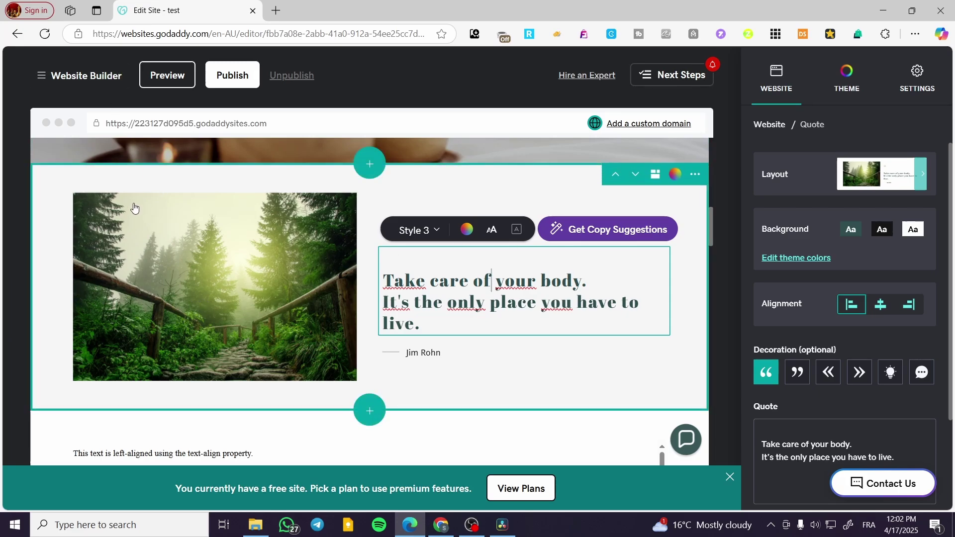
pyautogui.click(166, 262)
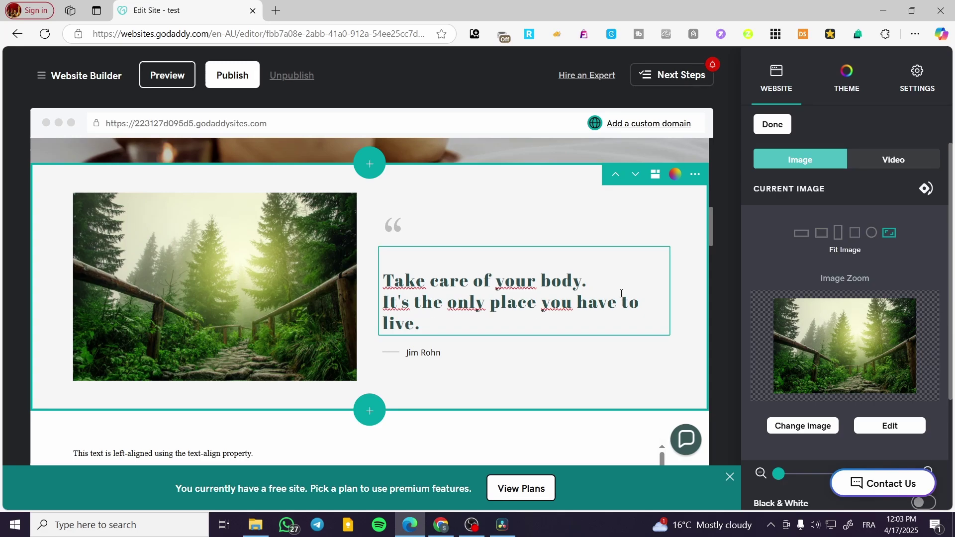
pyautogui.scroll(-1, 870, 321)
pyautogui.scroll(-2, 870, 321)
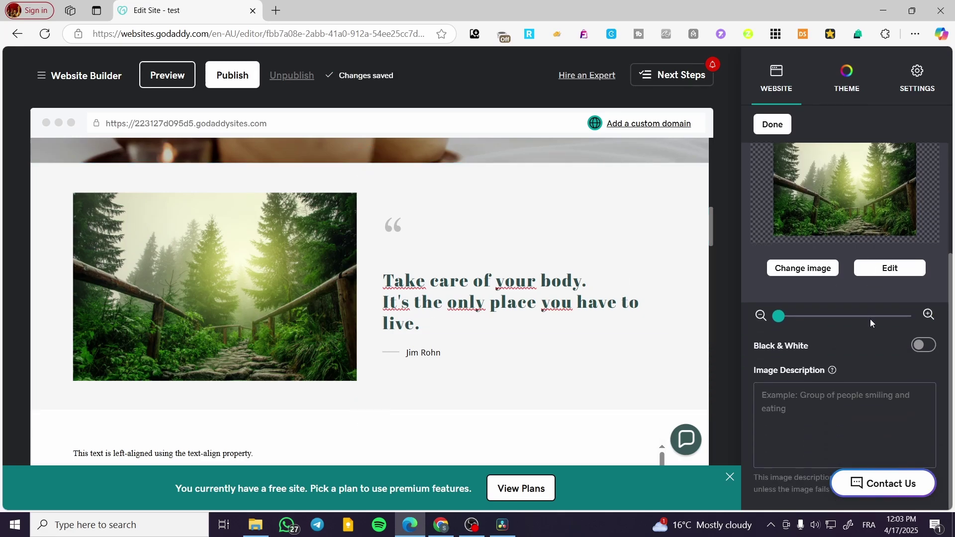
pyautogui.scroll(3, 870, 319)
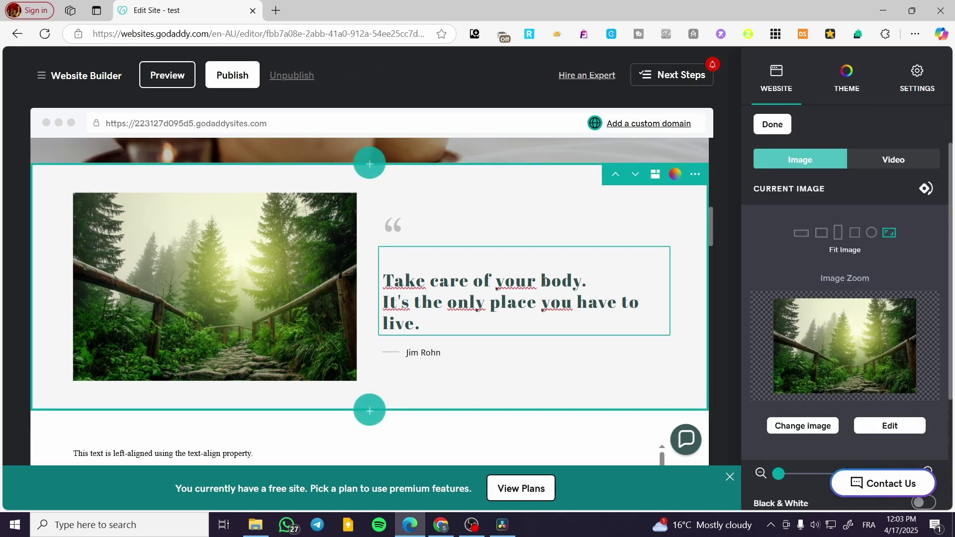
pyautogui.click(498, 298)
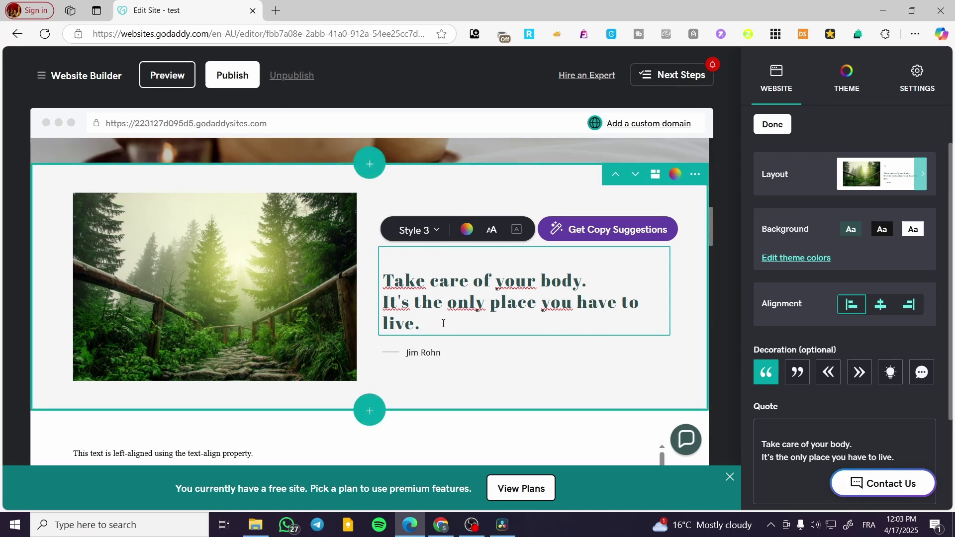
pyautogui.click(437, 350)
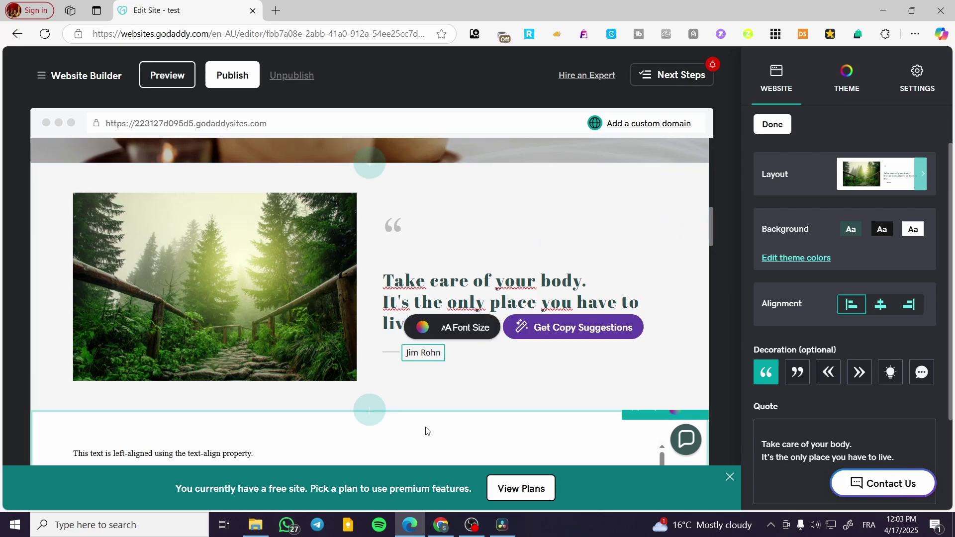
pyautogui.scroll(-3, 855, 354)
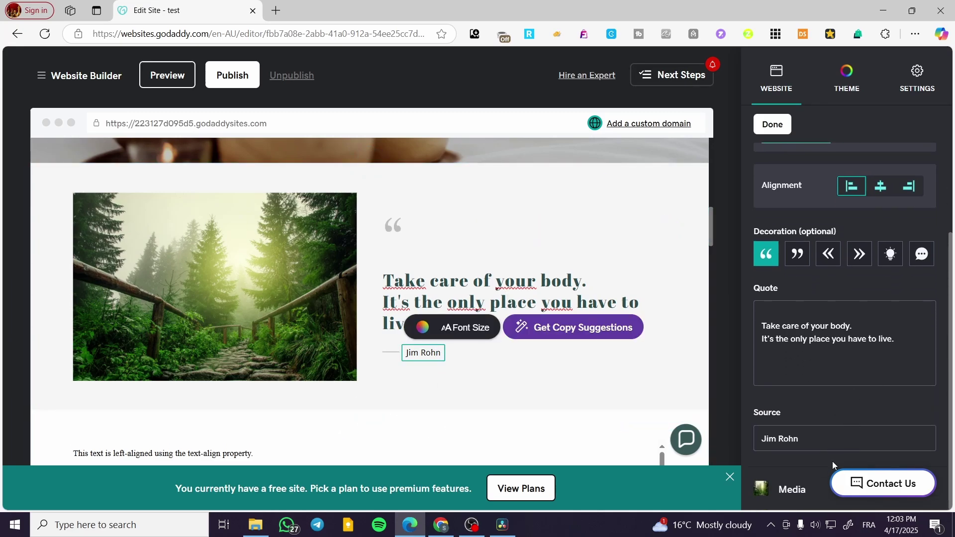
pyautogui.click(577, 302)
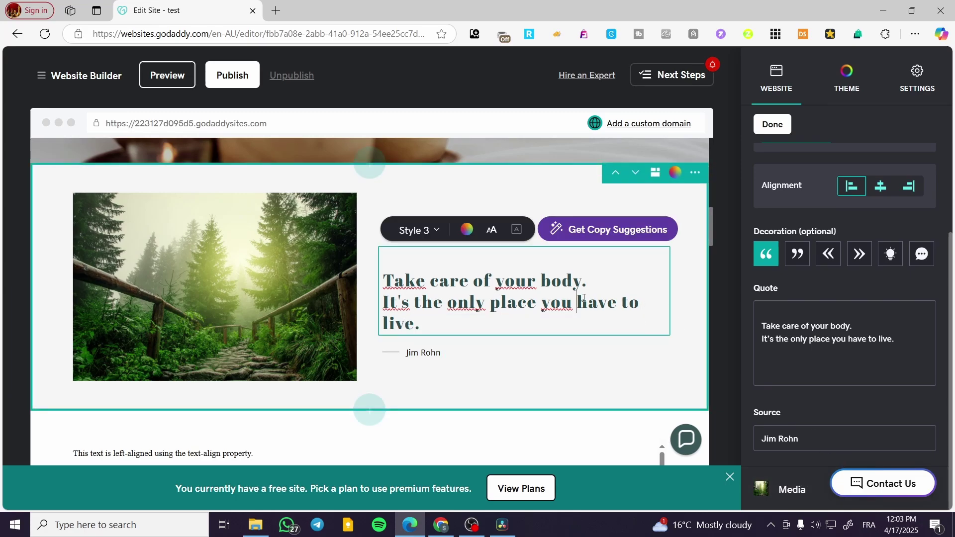
pyautogui.scroll(3, 834, 326)
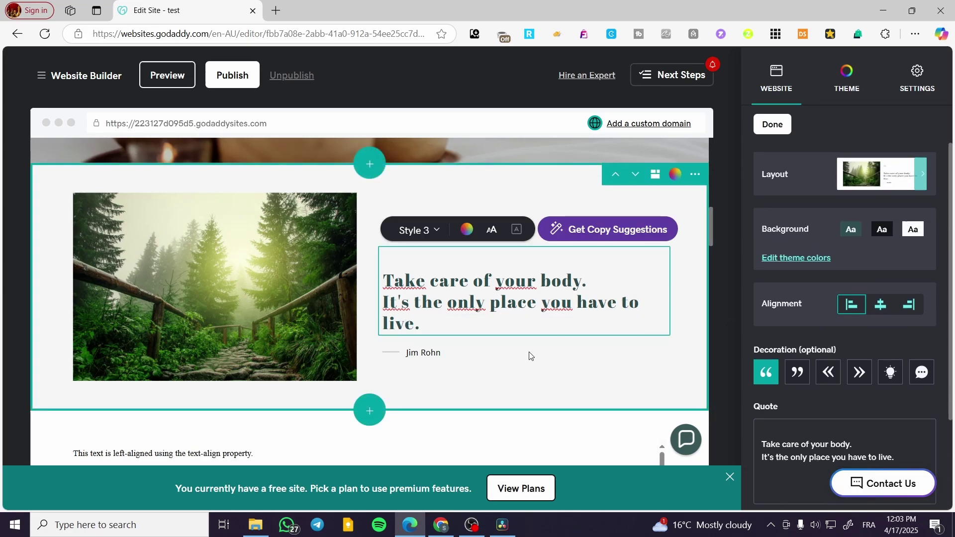
pyautogui.scroll(-5, 531, 356)
pyautogui.scroll(-10, 417, 308)
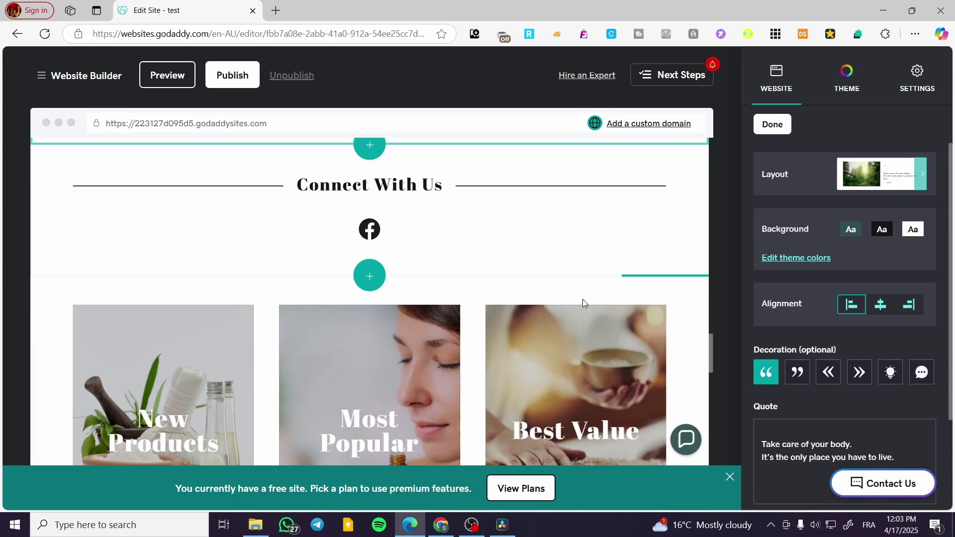
# Step: View the Theme's Color, Fonts and Buttons, then scroll through the Settings list to analytics and tracking
pyautogui.click(853, 75)
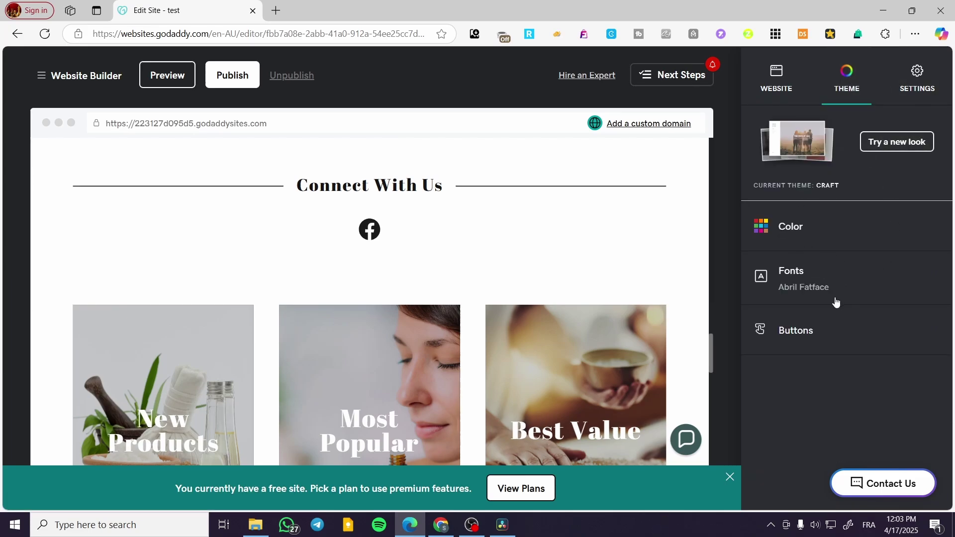
pyautogui.click(936, 65)
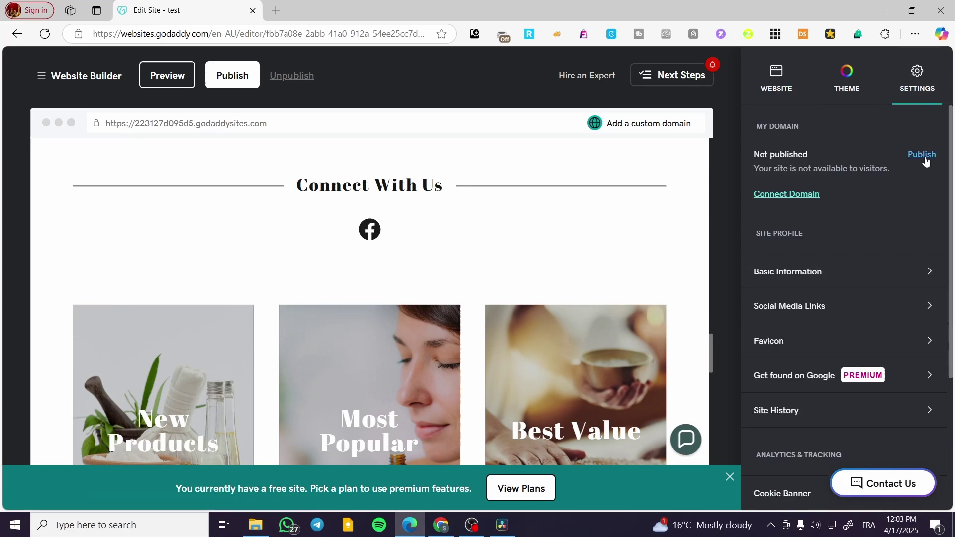
pyautogui.scroll(-4, 926, 161)
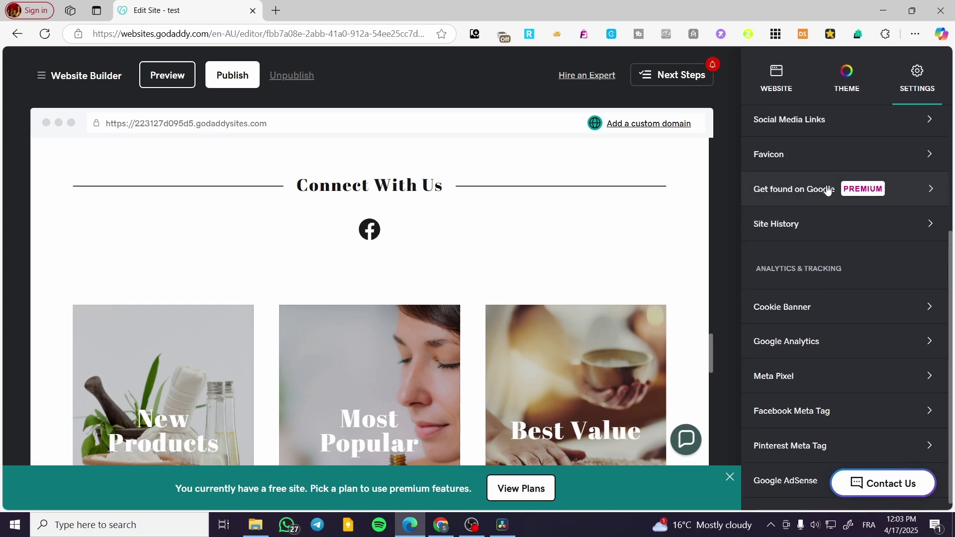
pyautogui.scroll(4, 913, 225)
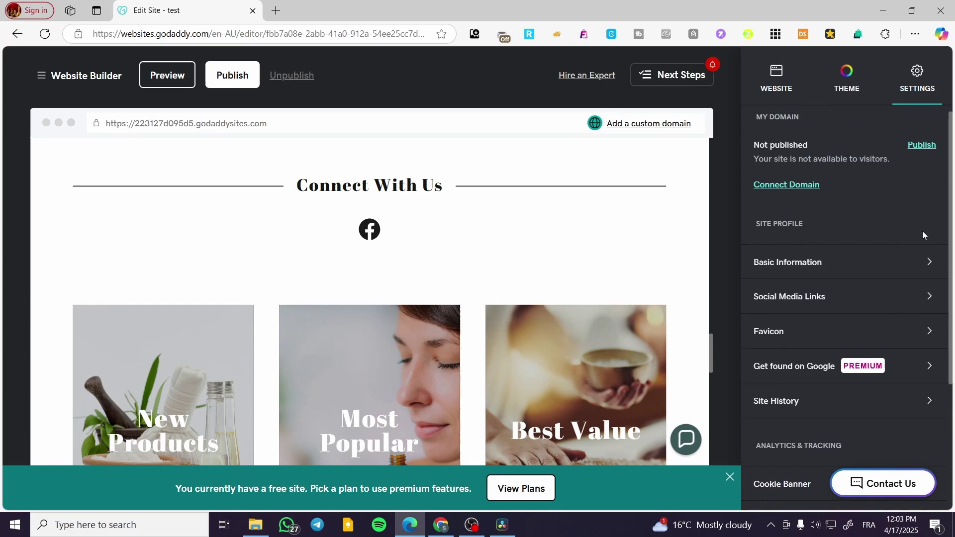
pyautogui.scroll(-4, 896, 298)
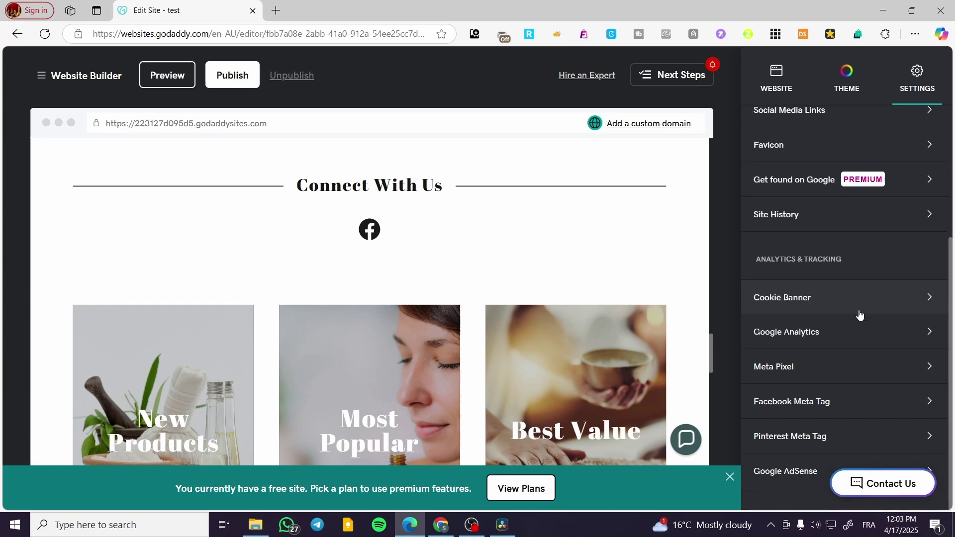
pyautogui.scroll(-15, 473, 326)
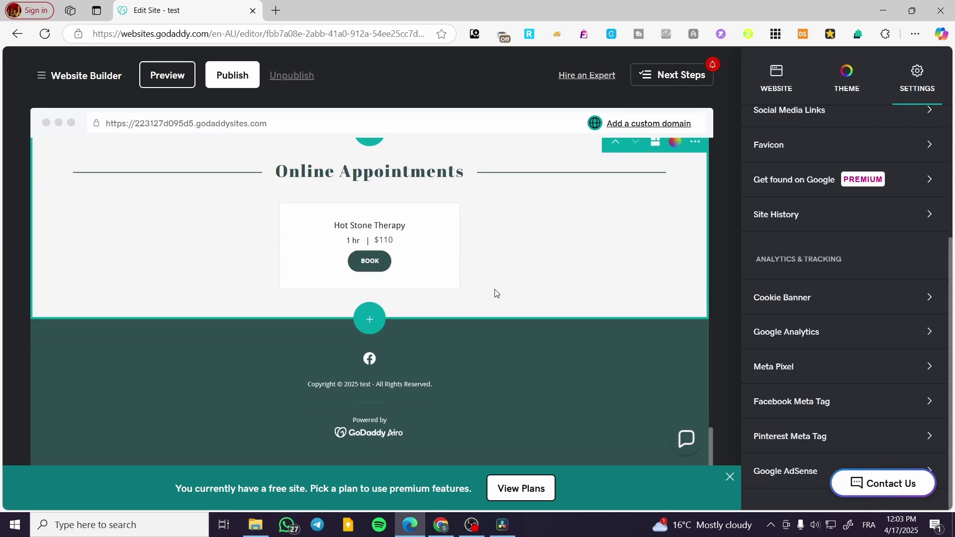
pyautogui.scroll(20, 593, 345)
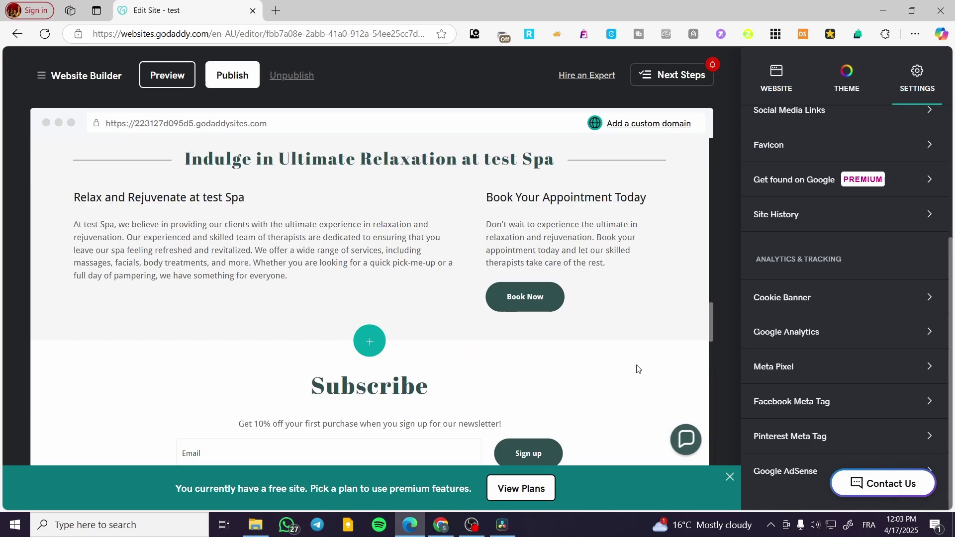
pyautogui.moveTo(711, 294); pyautogui.dragTo(727, 139)
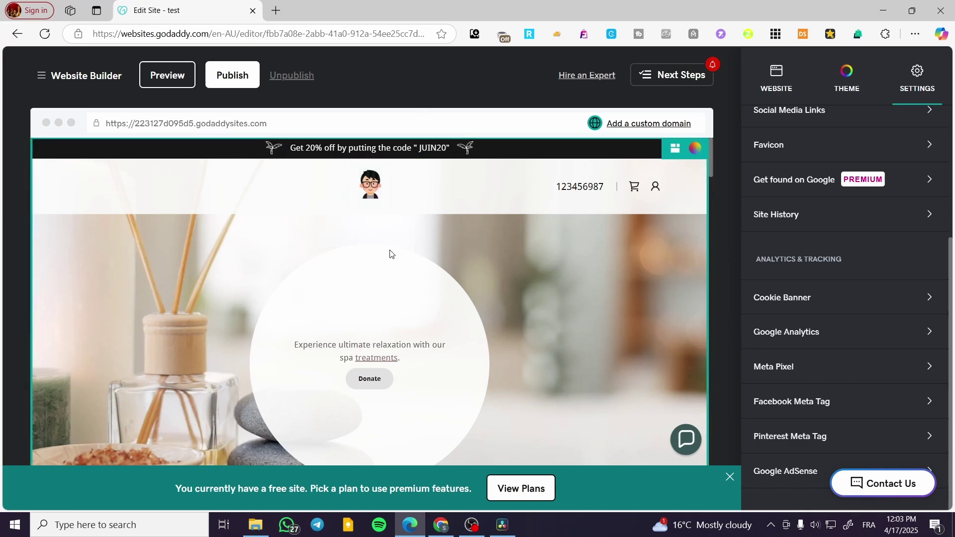
# Step: Open the header Logo settings showing the image preview, background and alignment options
pyautogui.click(381, 188)
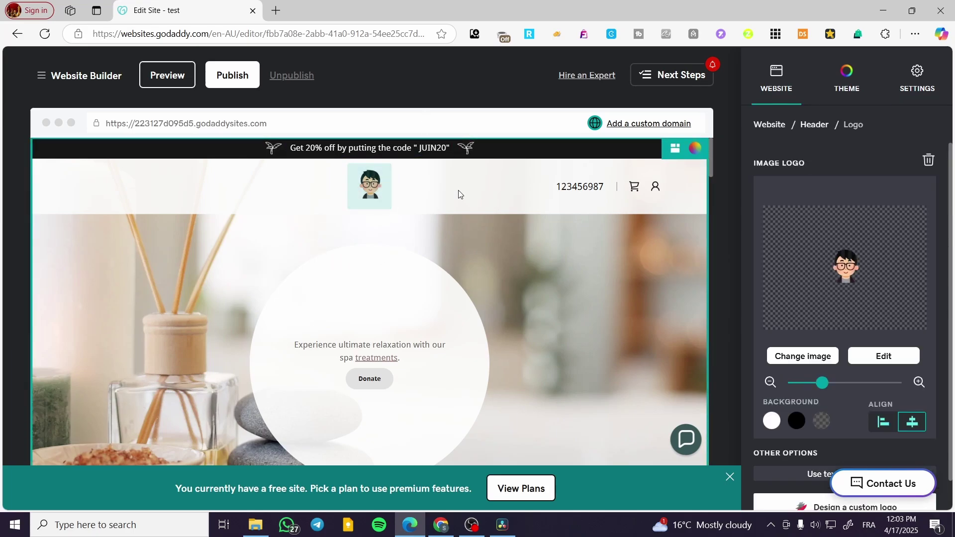